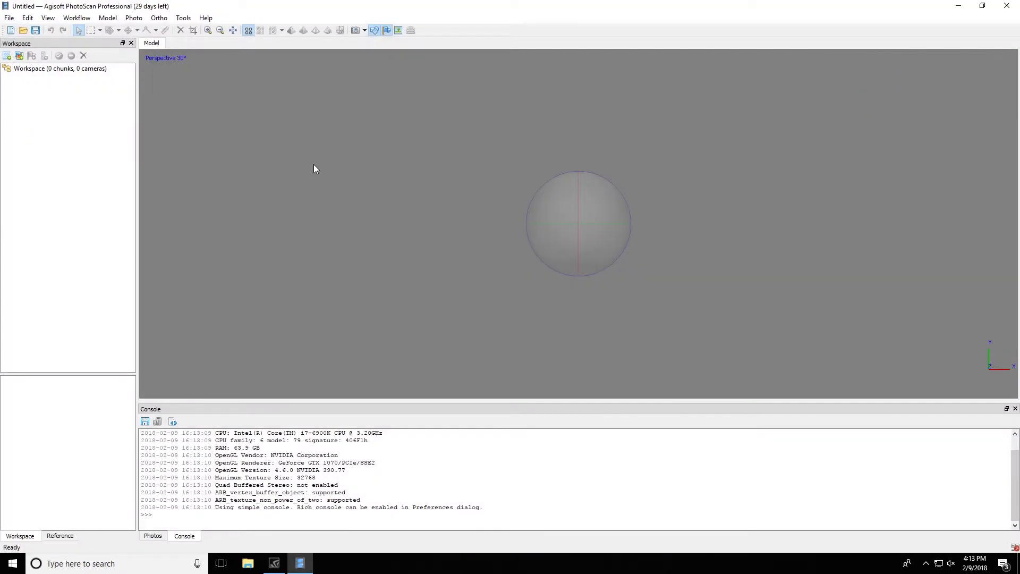
Enable the first GeForce GTX 1070 in PhotoScan's GPU preferences.
{"action": "left_click", "coordinate": [183, 17]}
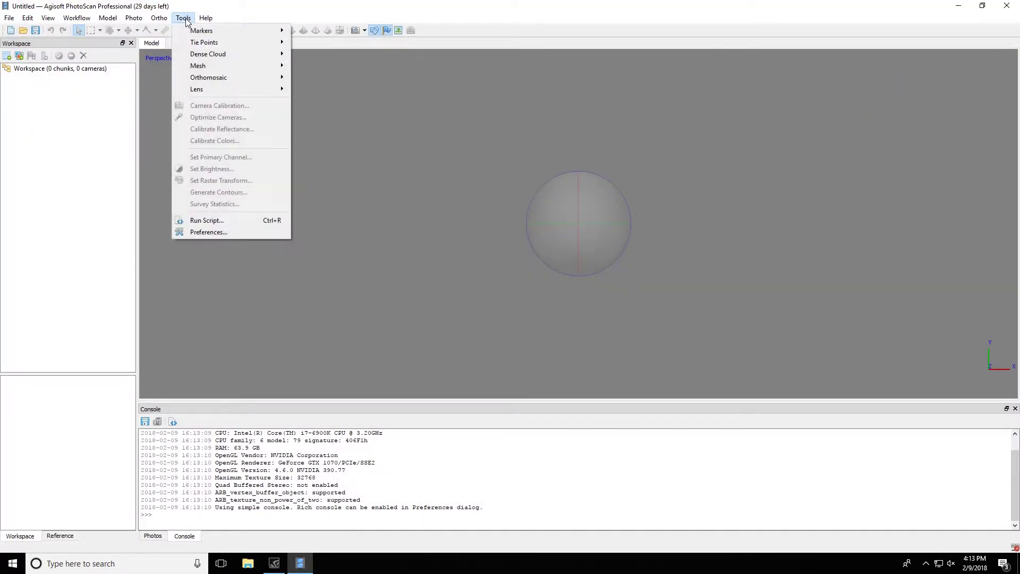
{"action": "left_click", "coordinate": [200, 230]}
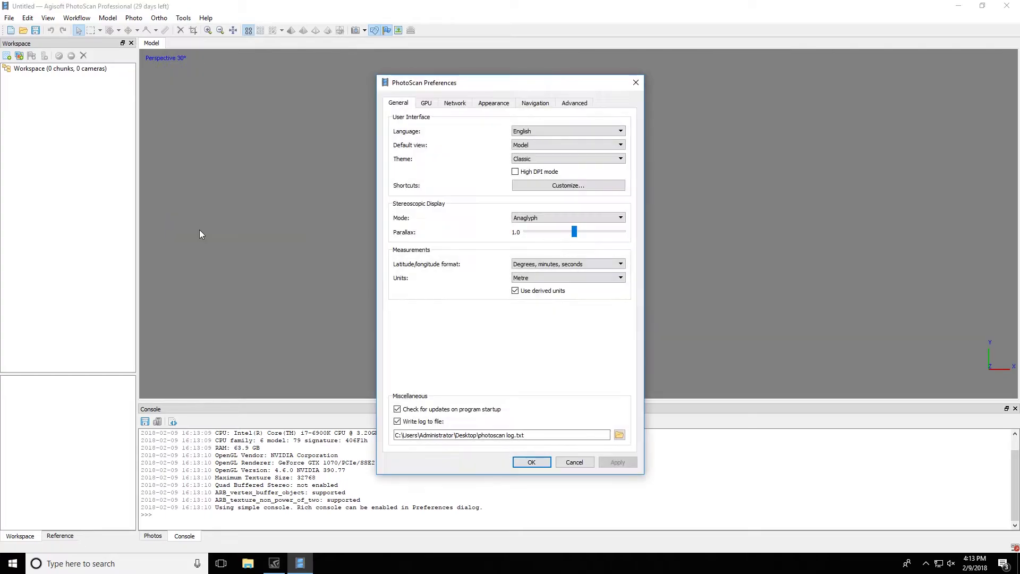
{"action": "left_click", "coordinate": [426, 103]}
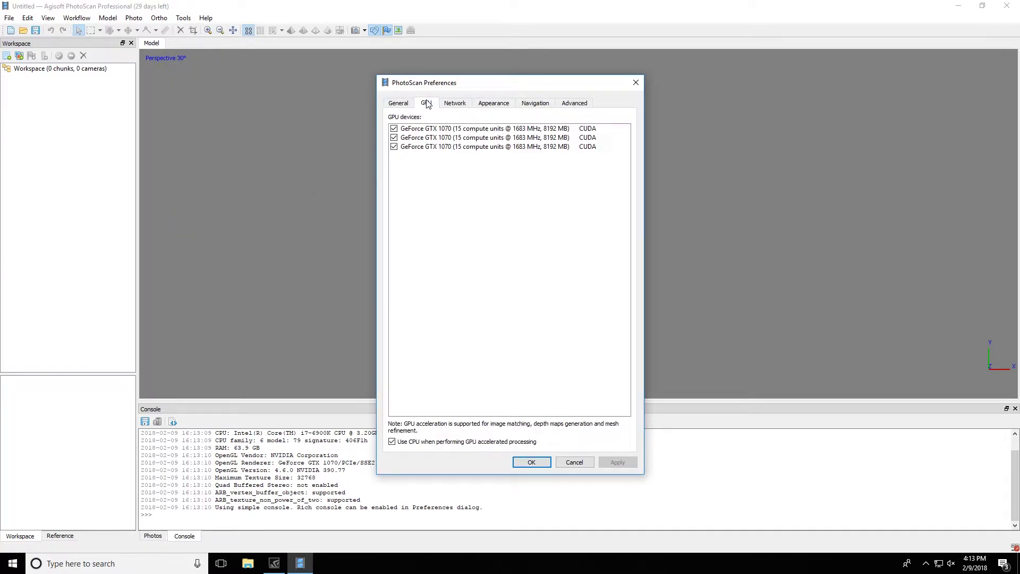
{"action": "left_click", "coordinate": [393, 129]}
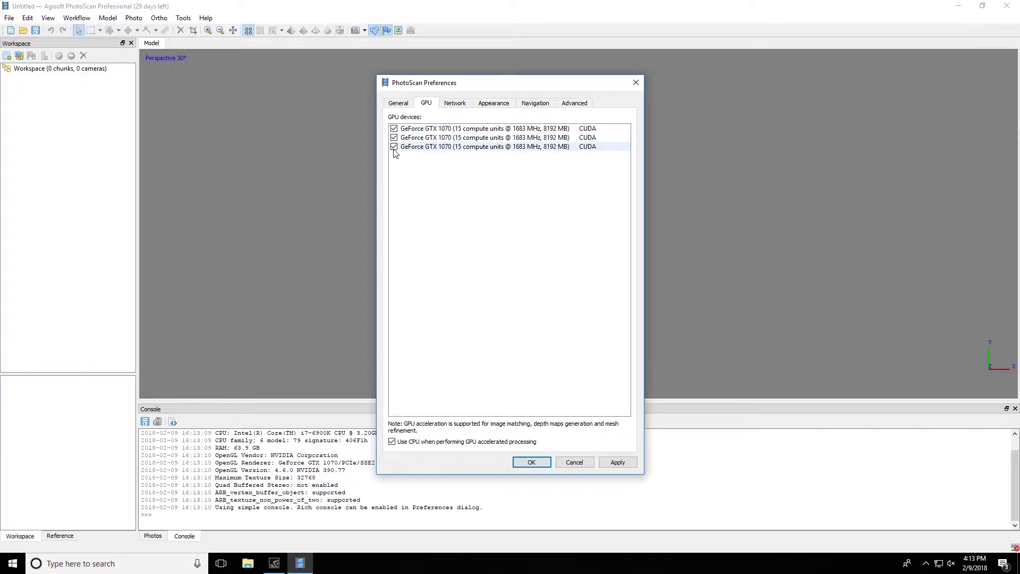
Leave 'Use CPU when performing GPU accelerated processing' turned off.
{"action": "left_click", "coordinate": [392, 441]}
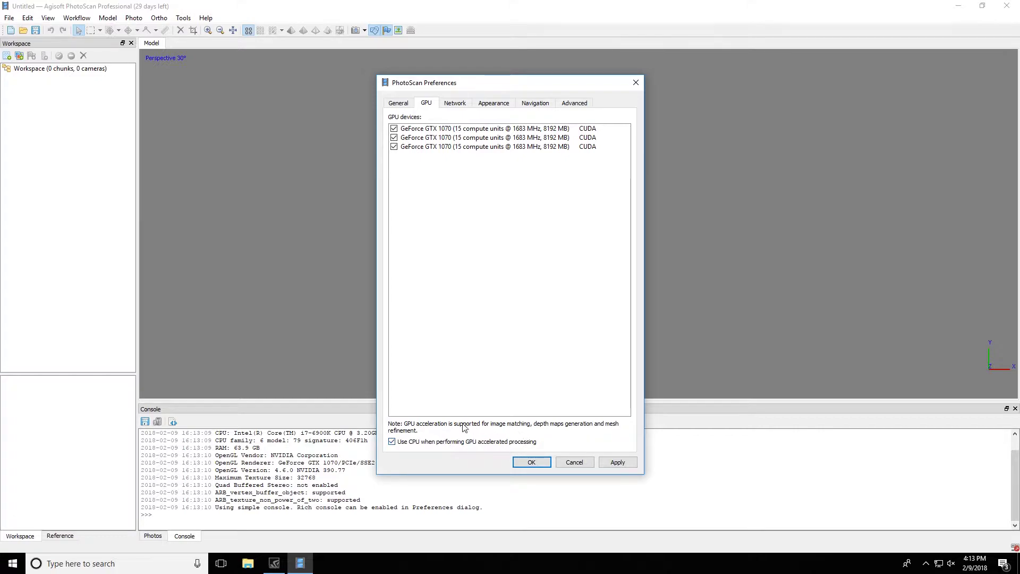
{"action": "left_click", "coordinate": [391, 442]}
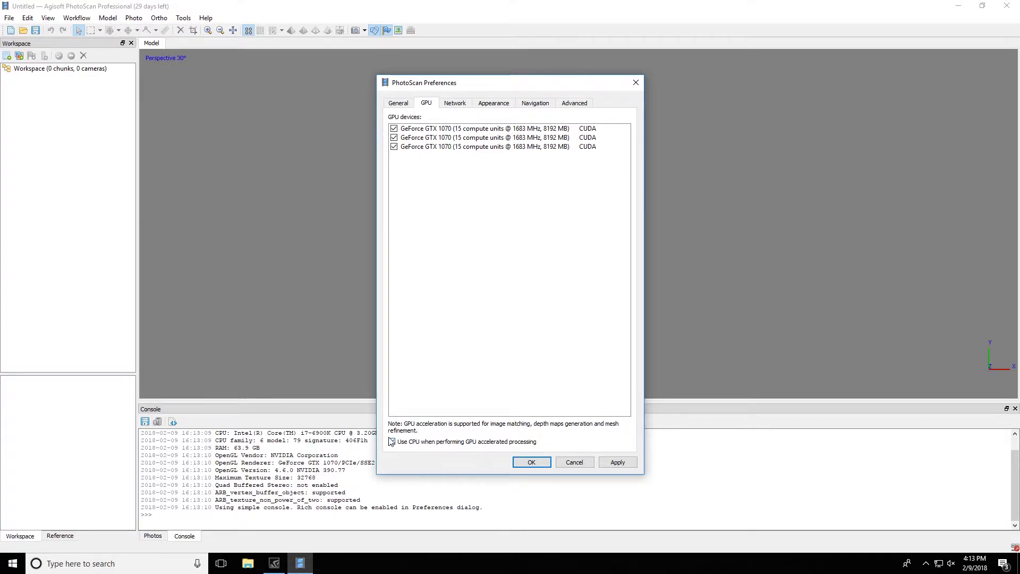
{"action": "left_click", "coordinate": [393, 442]}
{"action": "left_click", "coordinate": [391, 442]}
{"action": "left_click", "coordinate": [611, 463]}
Confirm the preferences and open the recent City GPU Only Verified project.
{"action": "left_click", "coordinate": [540, 463]}
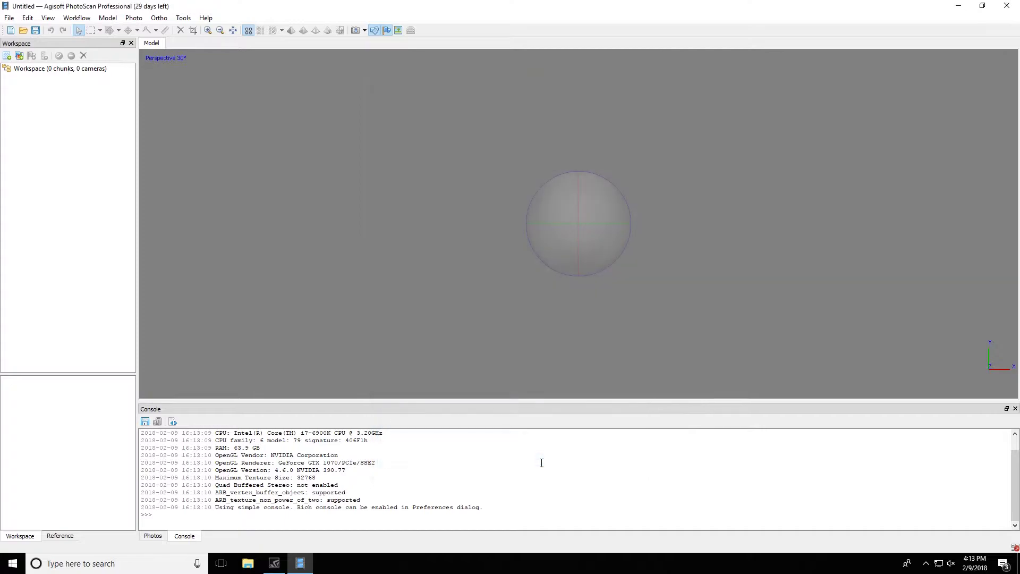
{"action": "left_click", "coordinate": [13, 18]}
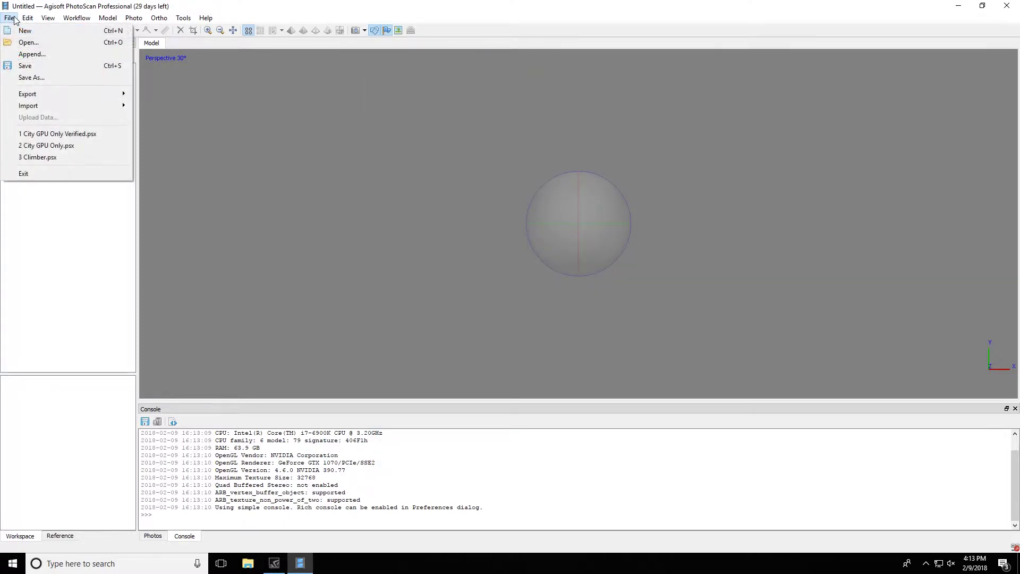
{"action": "left_click", "coordinate": [46, 138]}
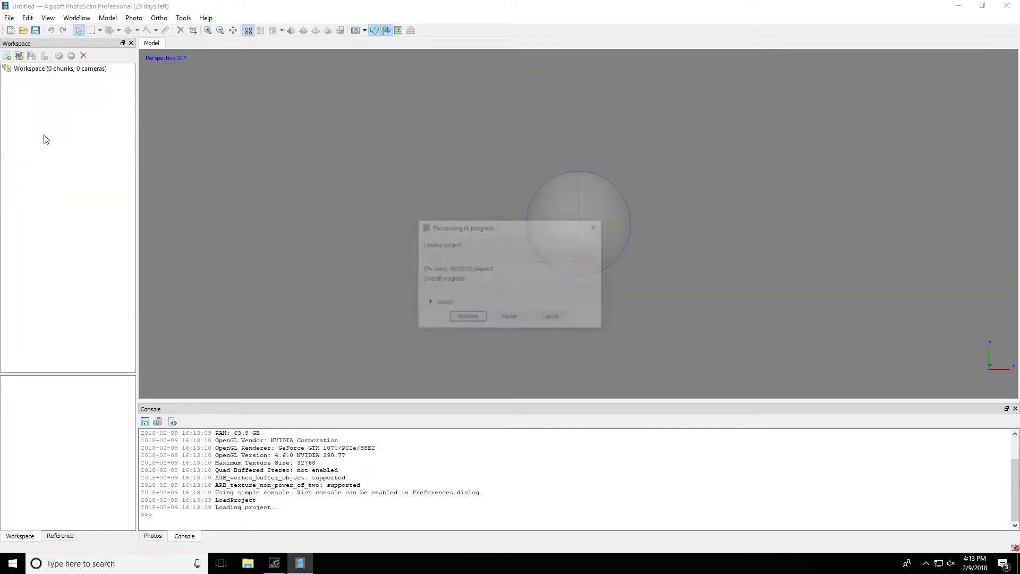
Build a Medium-quality dense cloud and dismiss the CUDA launch-timeout error.
{"action": "left_click", "coordinate": [77, 17]}
{"action": "left_click", "coordinate": [95, 74]}
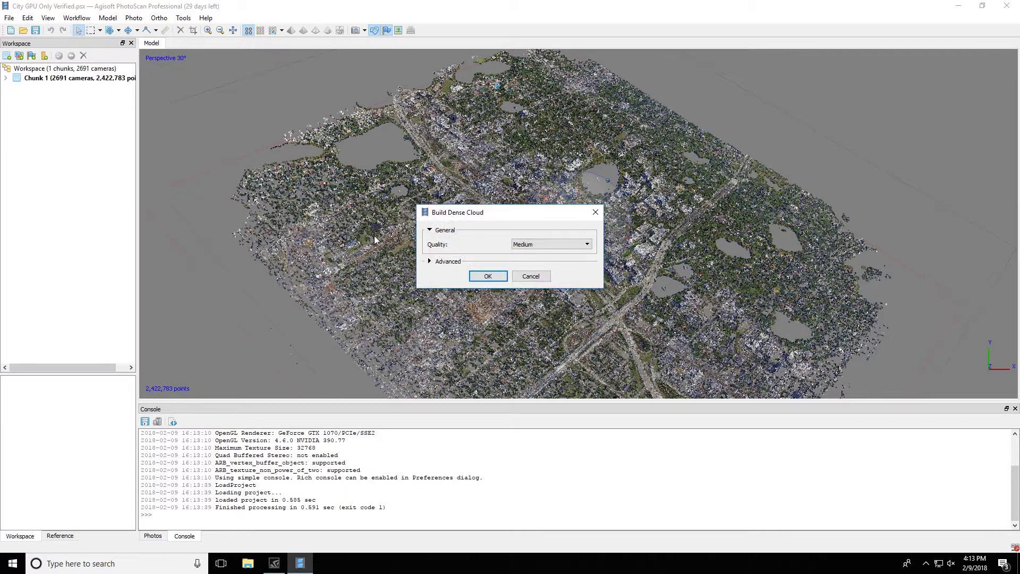
{"action": "left_click", "coordinate": [476, 277]}
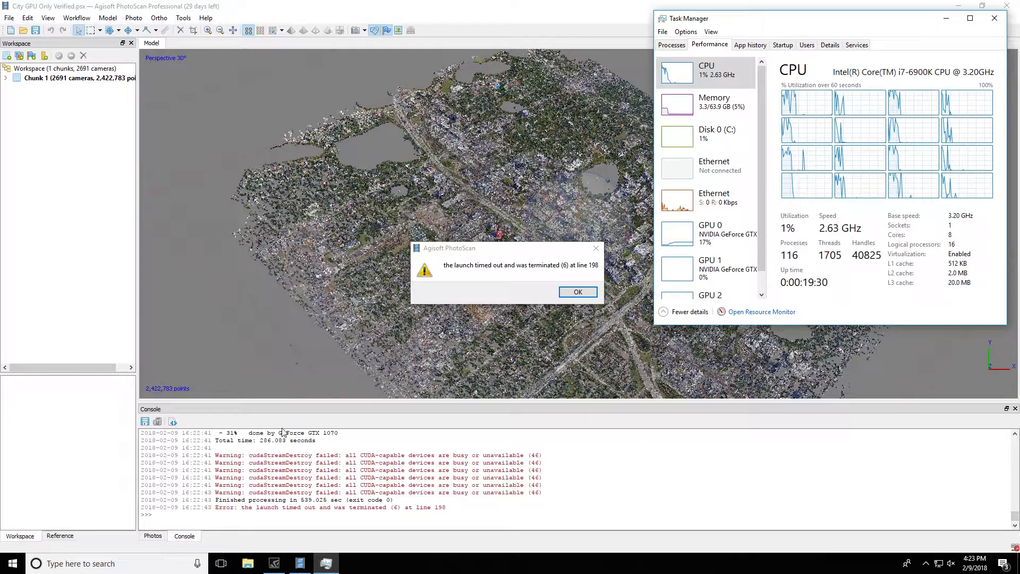
{"action": "left_click", "coordinate": [202, 453]}
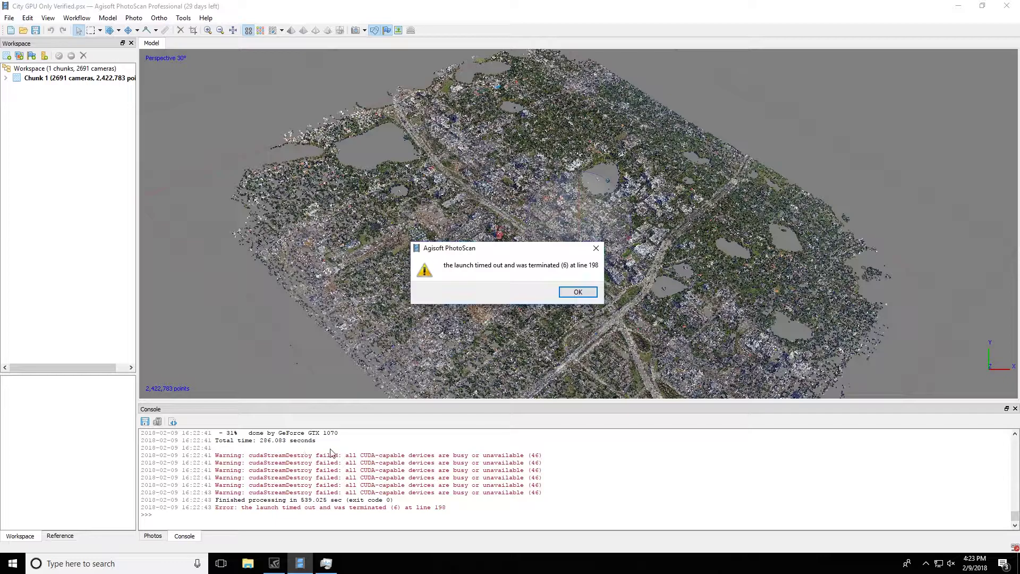
{"action": "left_click", "coordinate": [579, 292]}
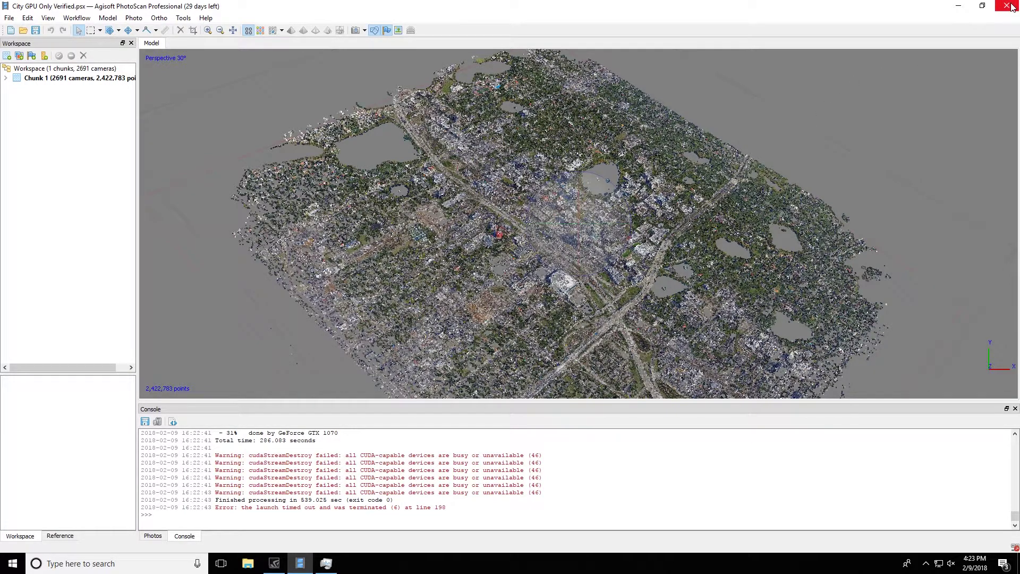
{"action": "left_click", "coordinate": [326, 563]}
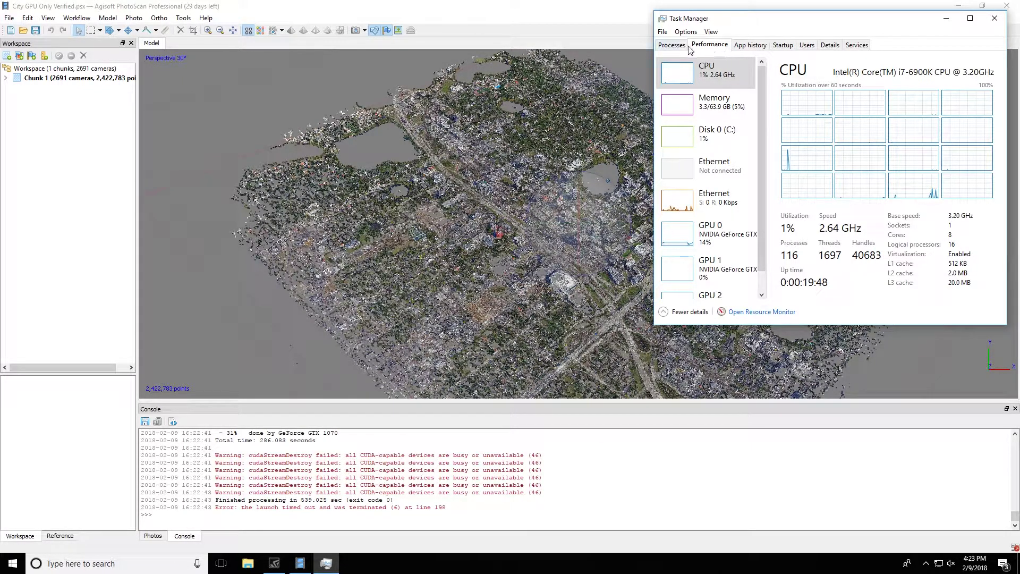
Go from the Agisoft PhotoScan process group to photoscan.exe on the Details tab.
{"action": "left_click", "coordinate": [672, 45]}
{"action": "left_click", "coordinate": [661, 107]}
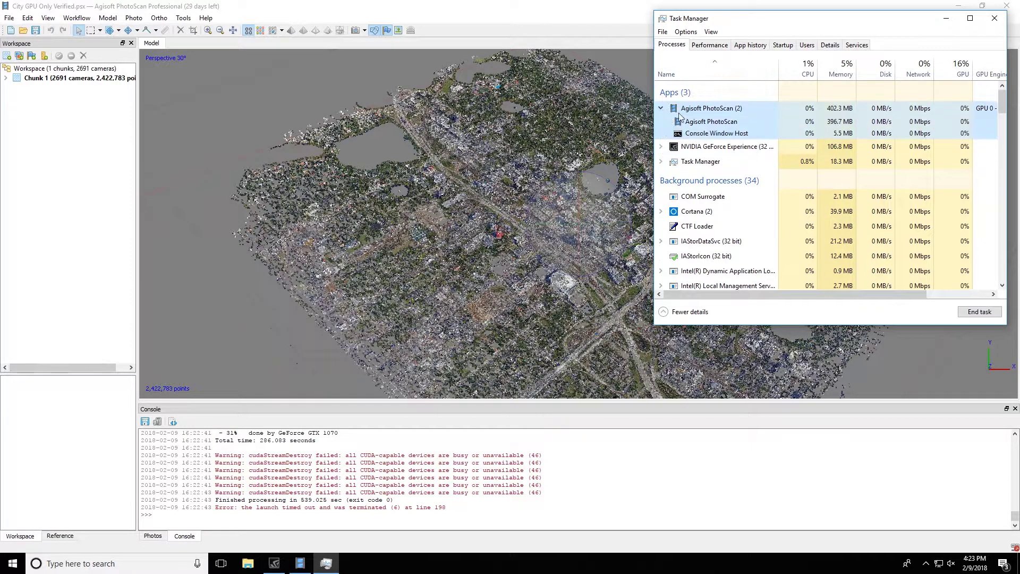
{"action": "right_click", "coordinate": [701, 123]}
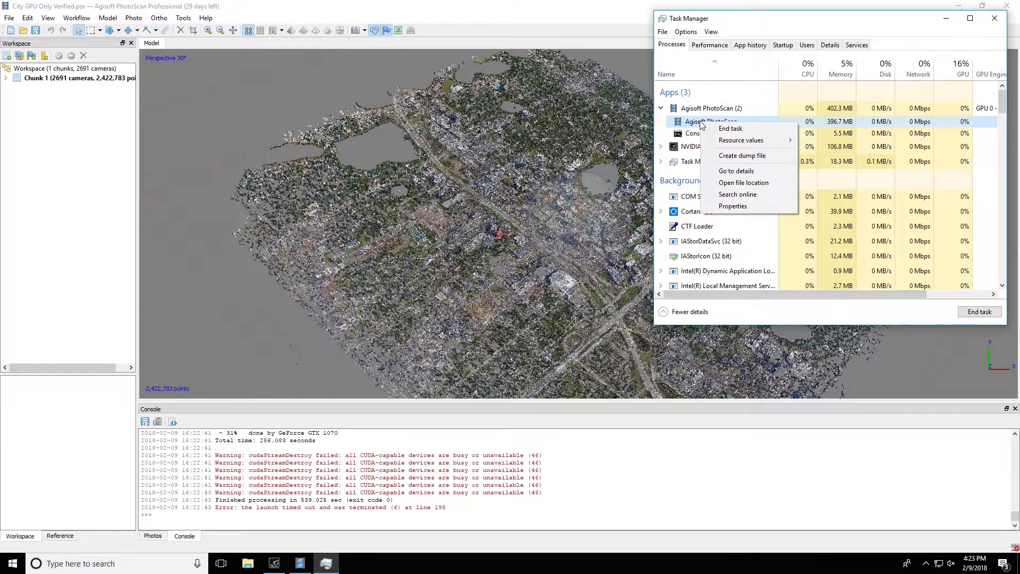
{"action": "left_click", "coordinate": [735, 171]}
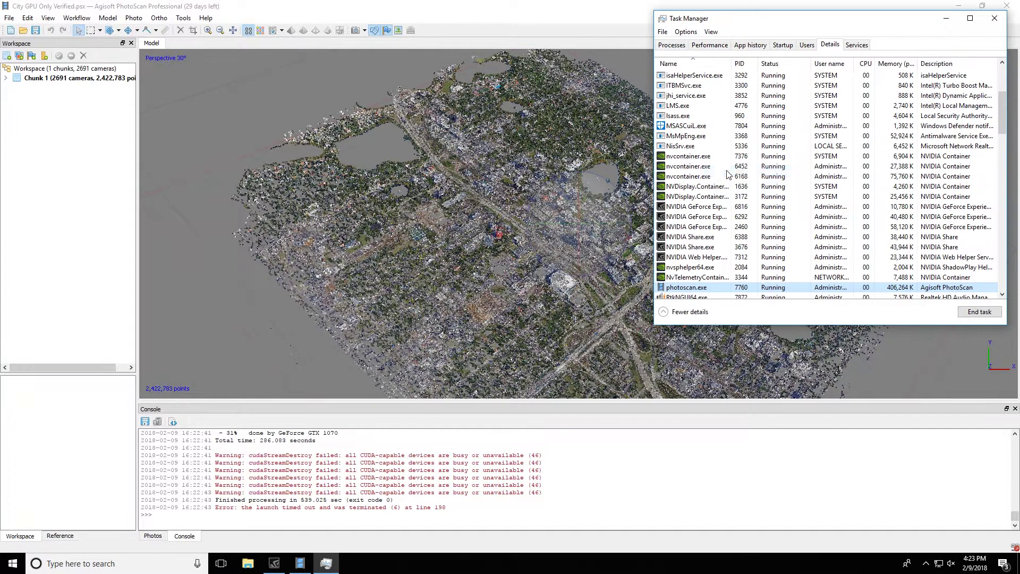
{"action": "right_click", "coordinate": [692, 290]}
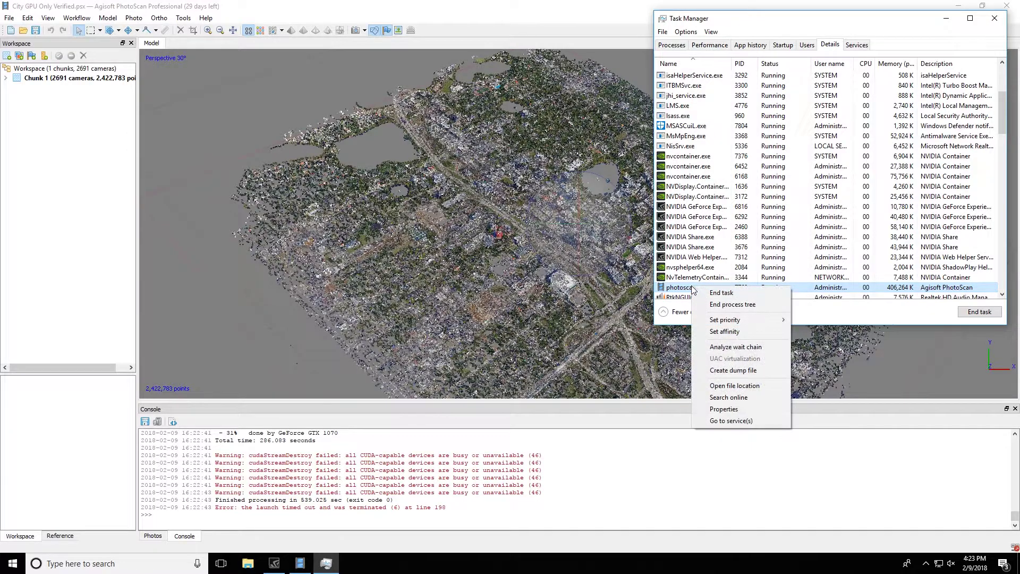
{"action": "left_click", "coordinate": [731, 330]}
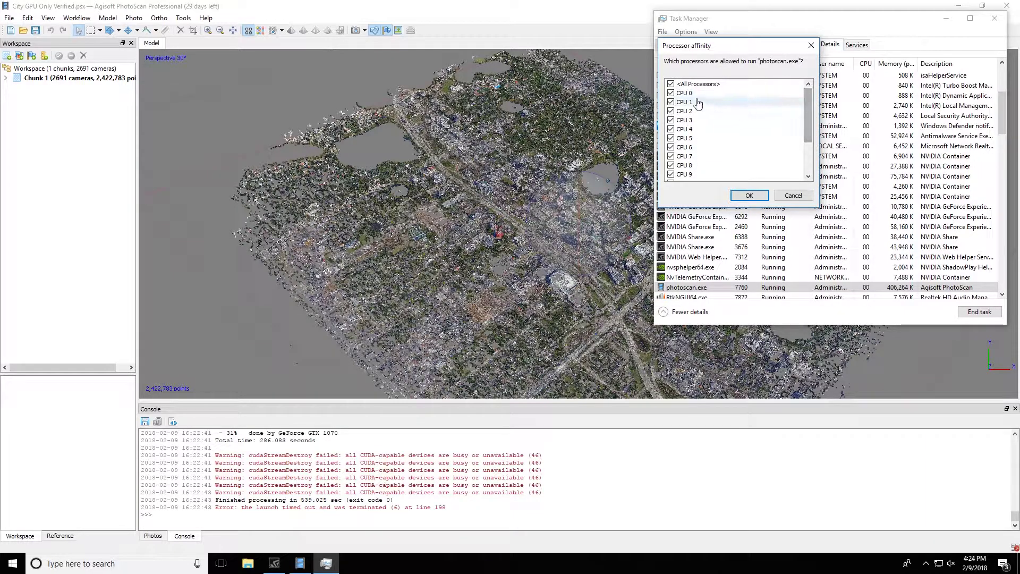
{"action": "left_click", "coordinate": [671, 120]}
{"action": "left_click", "coordinate": [671, 129]}
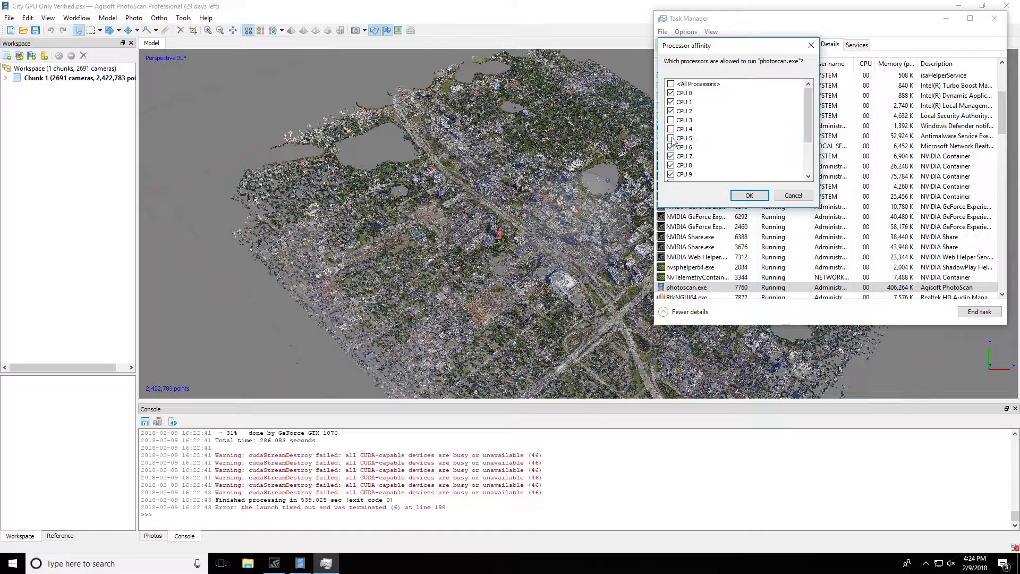
{"action": "left_click", "coordinate": [671, 138]}
{"action": "left_click", "coordinate": [671, 129]}
{"action": "left_click", "coordinate": [671, 120]}
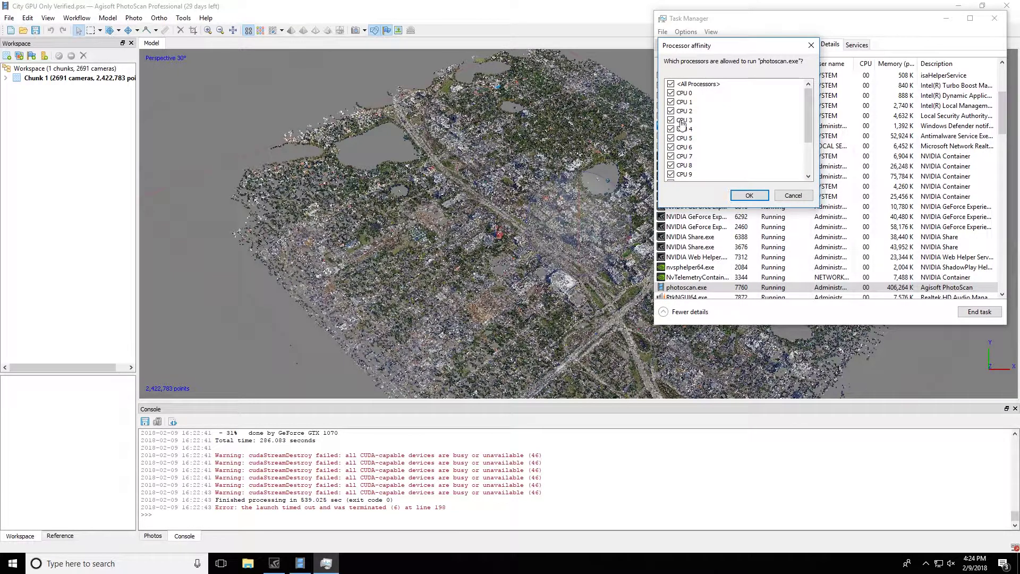
{"action": "left_click", "coordinate": [738, 196]}
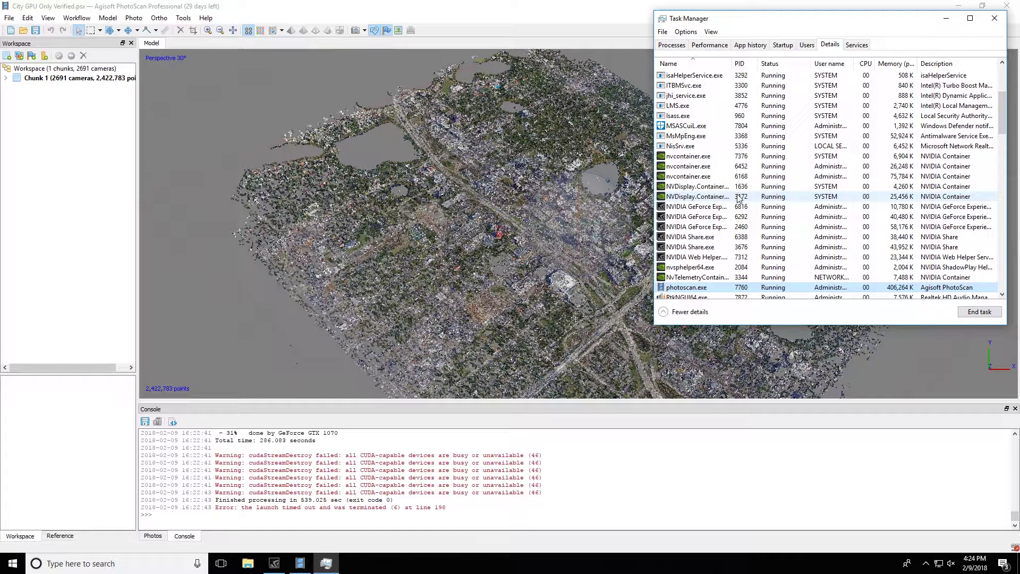
{"action": "right_click", "coordinate": [686, 287]}
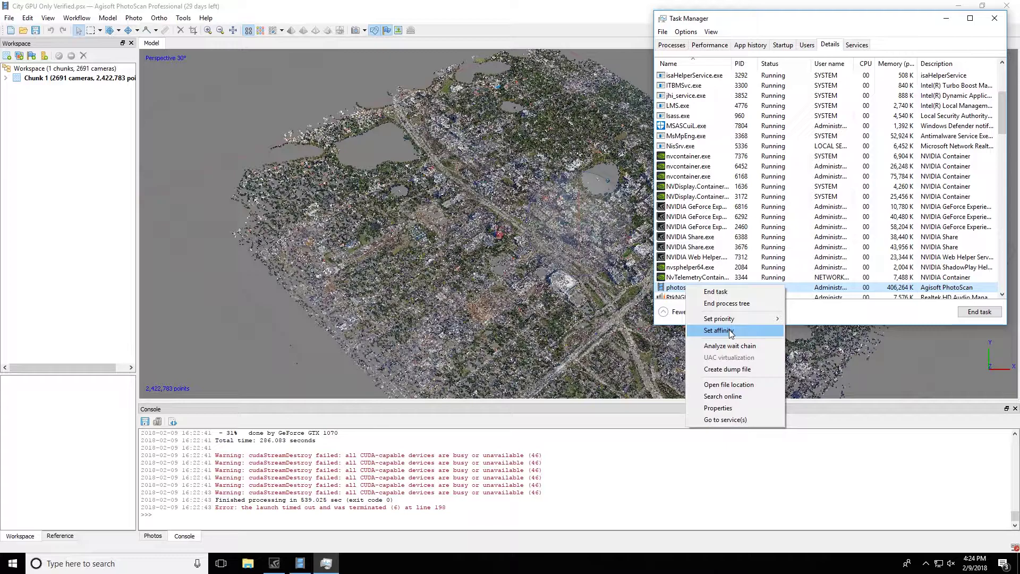
{"action": "left_click", "coordinate": [877, 315]}
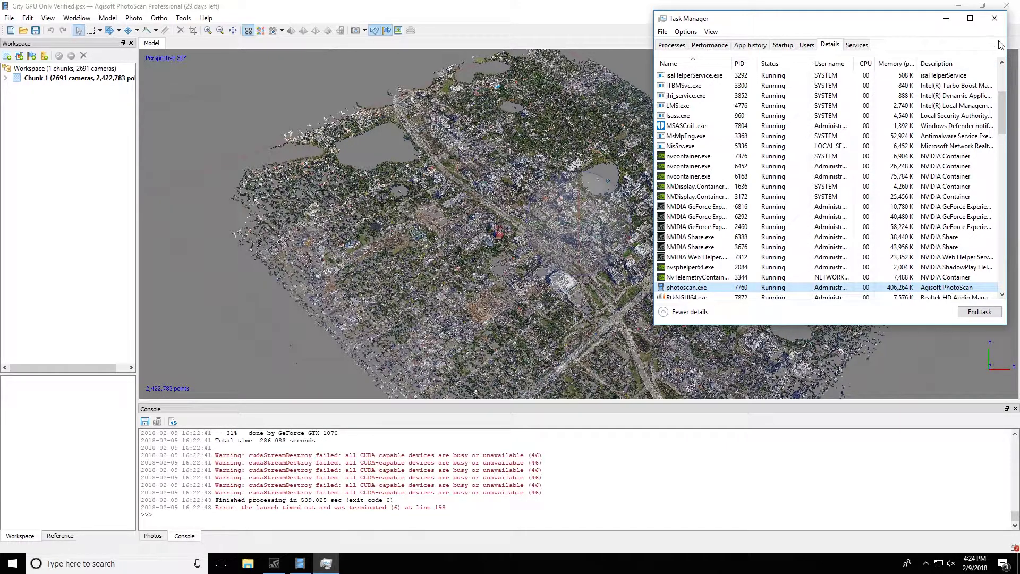
Close Task Manager and the PhotoScan window, leaving only the desktop.
{"action": "left_click", "coordinate": [994, 19]}
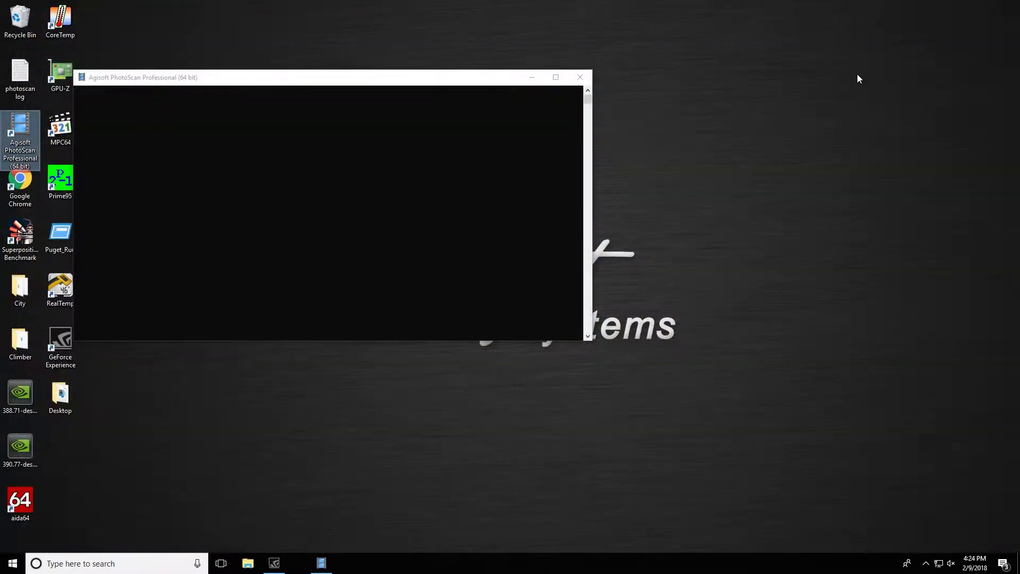
{"action": "left_click", "coordinate": [582, 78]}
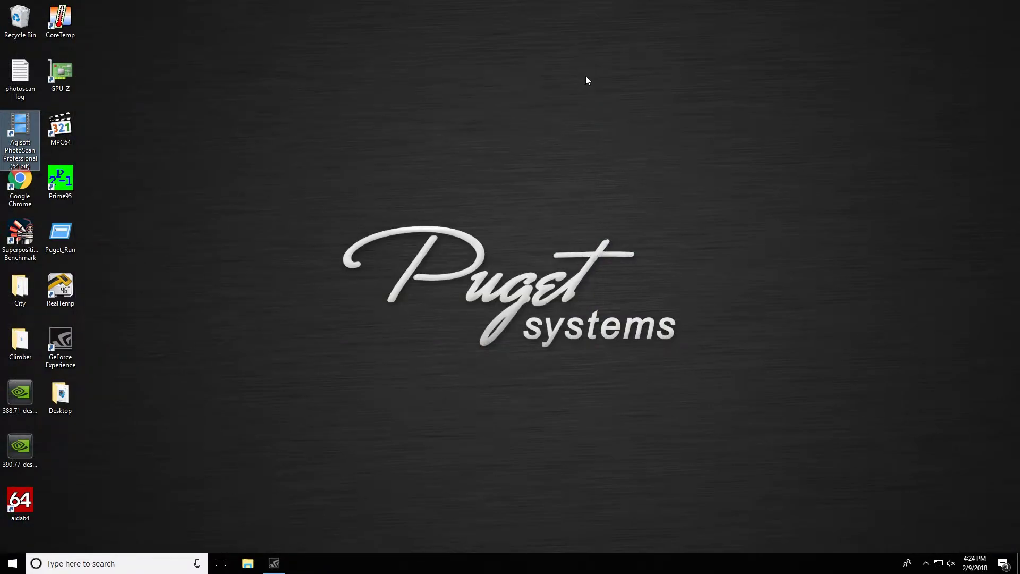
{"action": "left_click", "coordinate": [535, 139]}
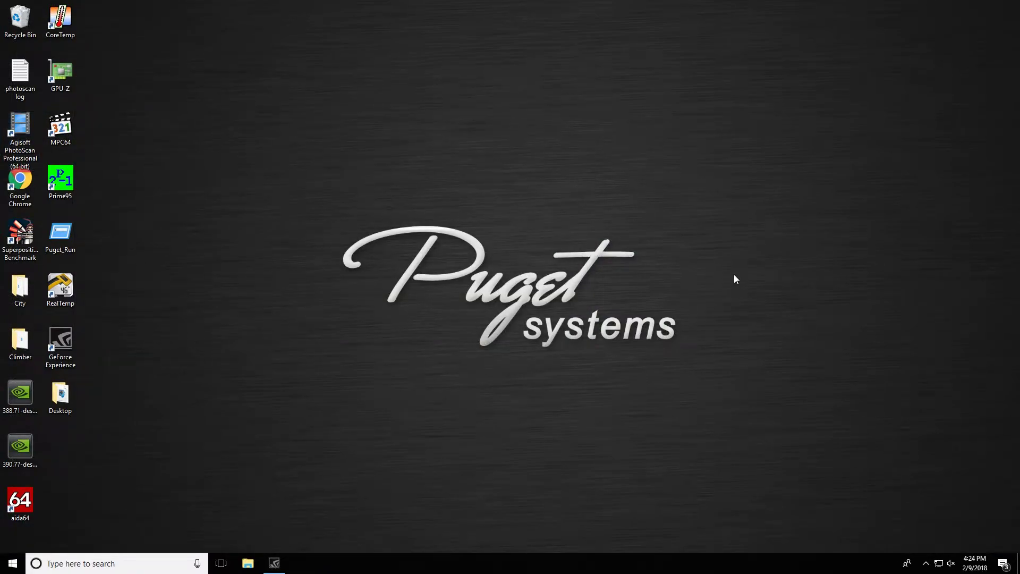